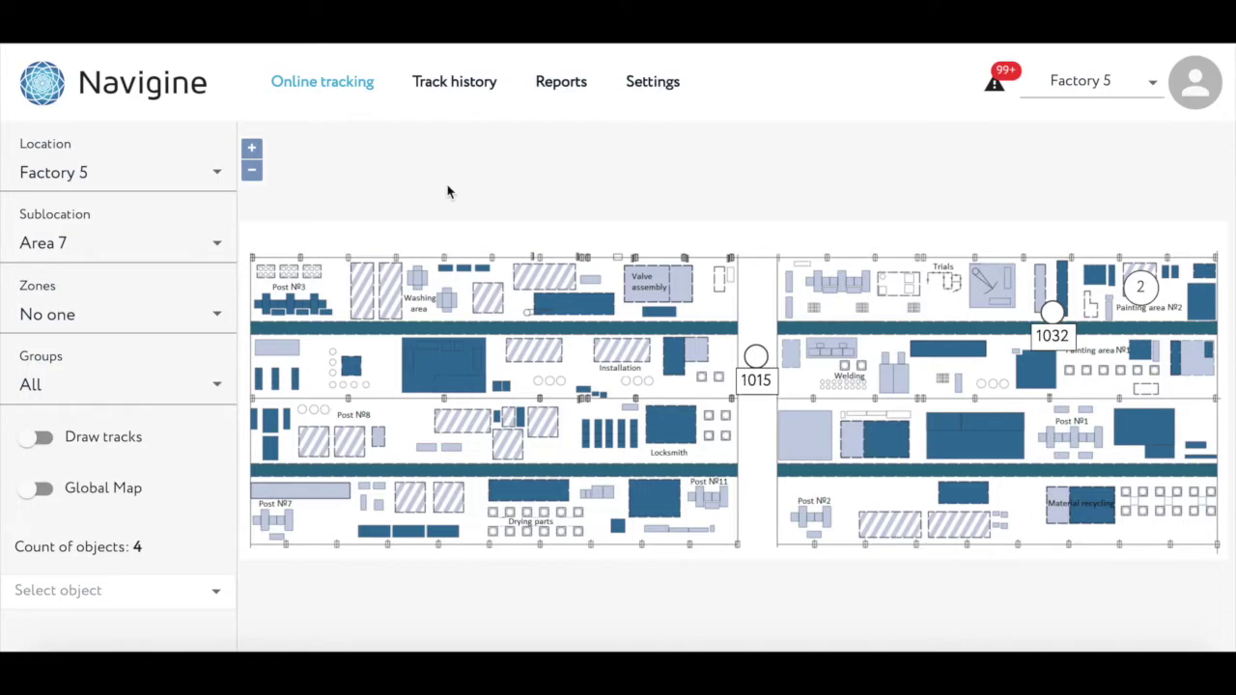
Open the zones list on the Factory 5, Area 7 live tracking map
{"action": "left_click", "coordinate": [214, 319]}
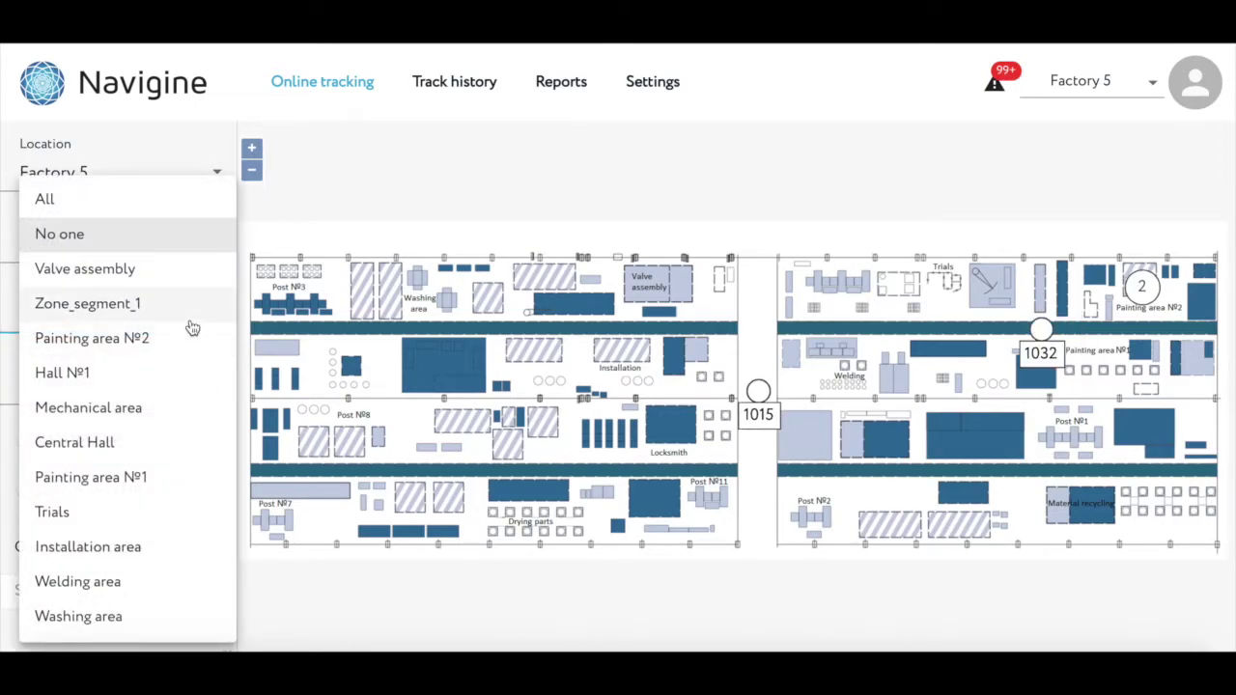
{"action": "left_click", "coordinate": [178, 342]}
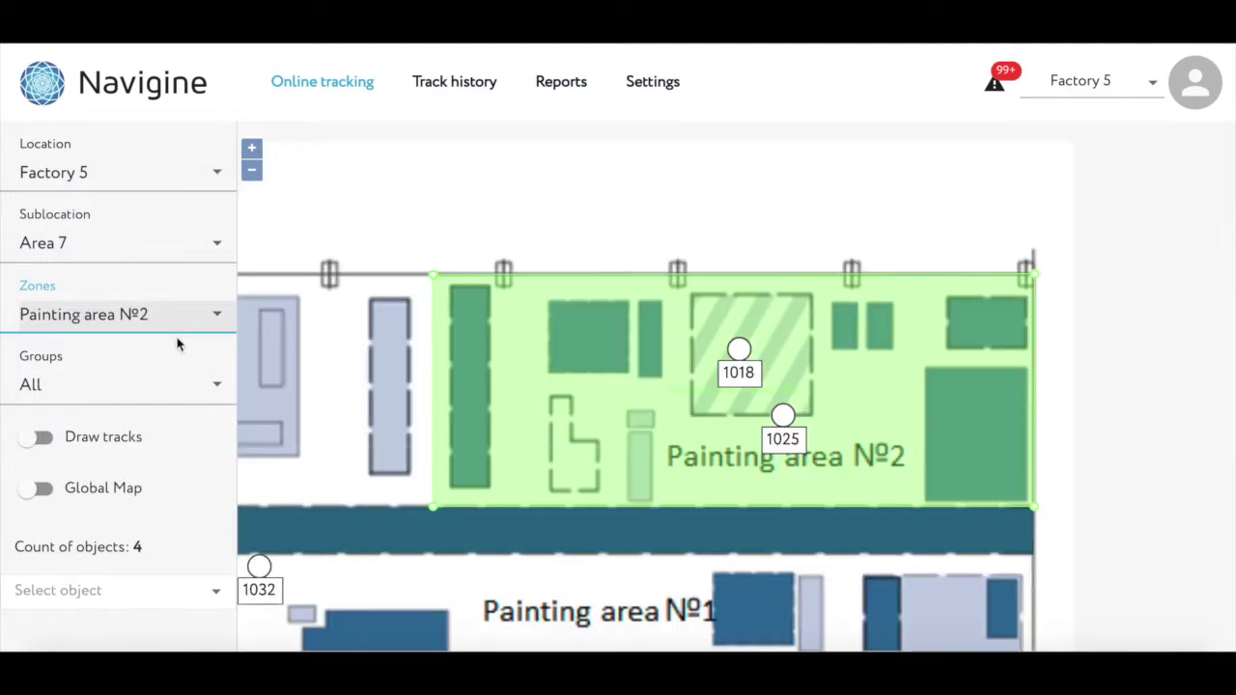
{"action": "left_click", "coordinate": [255, 175]}
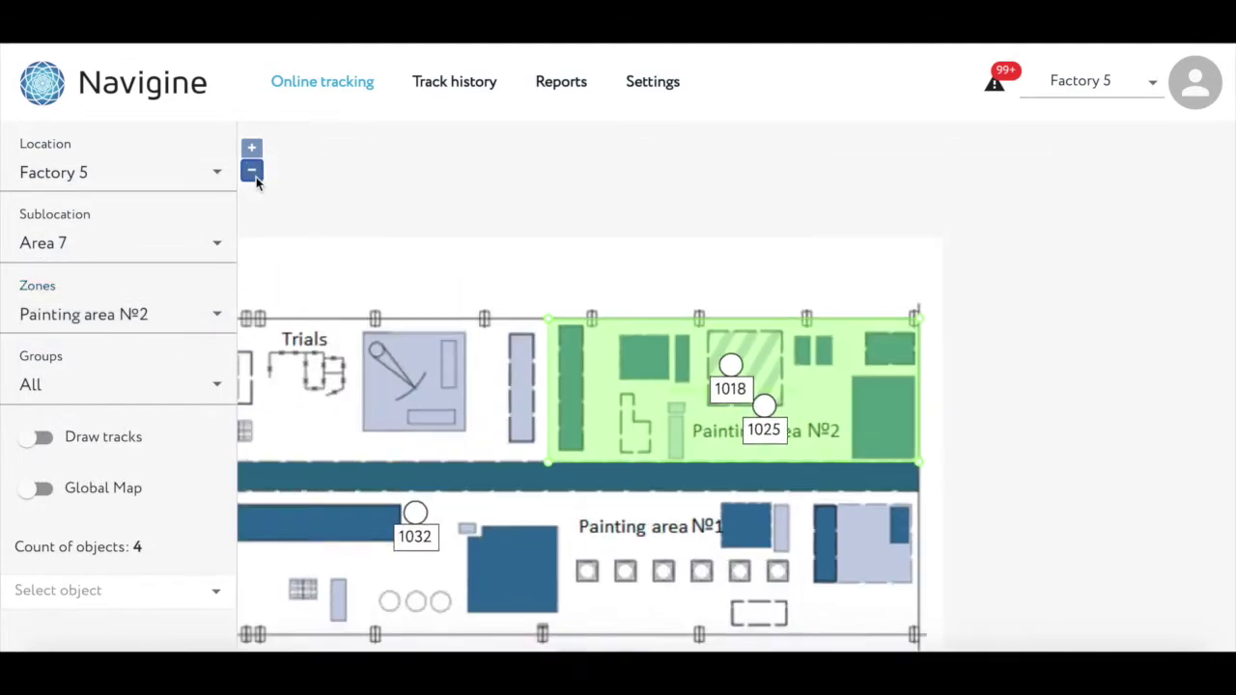
{"action": "left_click", "coordinate": [256, 177]}
{"action": "left_click_drag", "start_coordinate": [400, 299], "coordinate": [554, 218]}
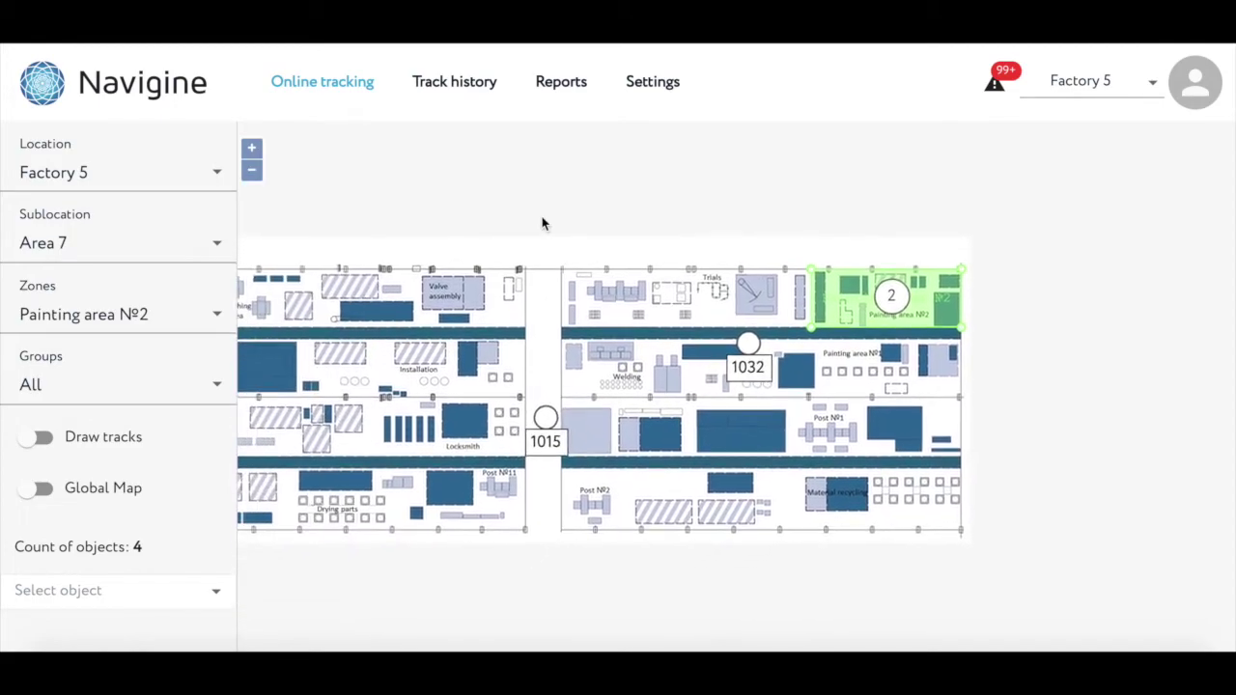
{"action": "left_click", "coordinate": [189, 319]}
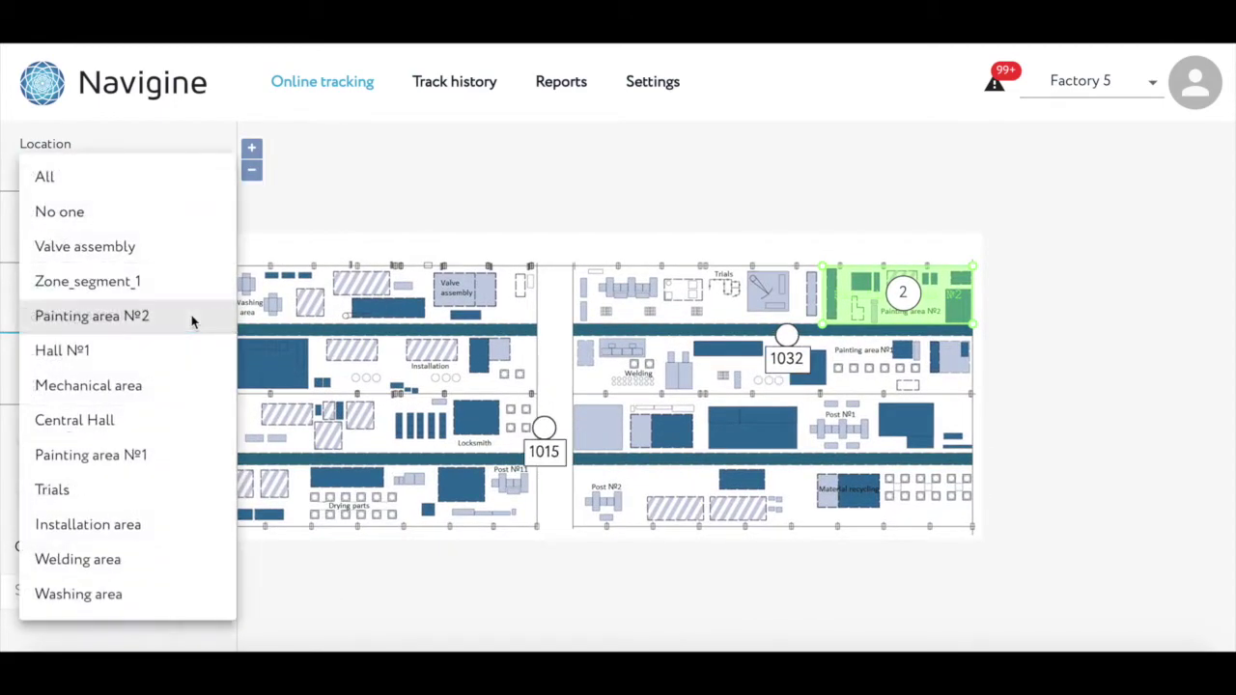
{"action": "left_click", "coordinate": [118, 214]}
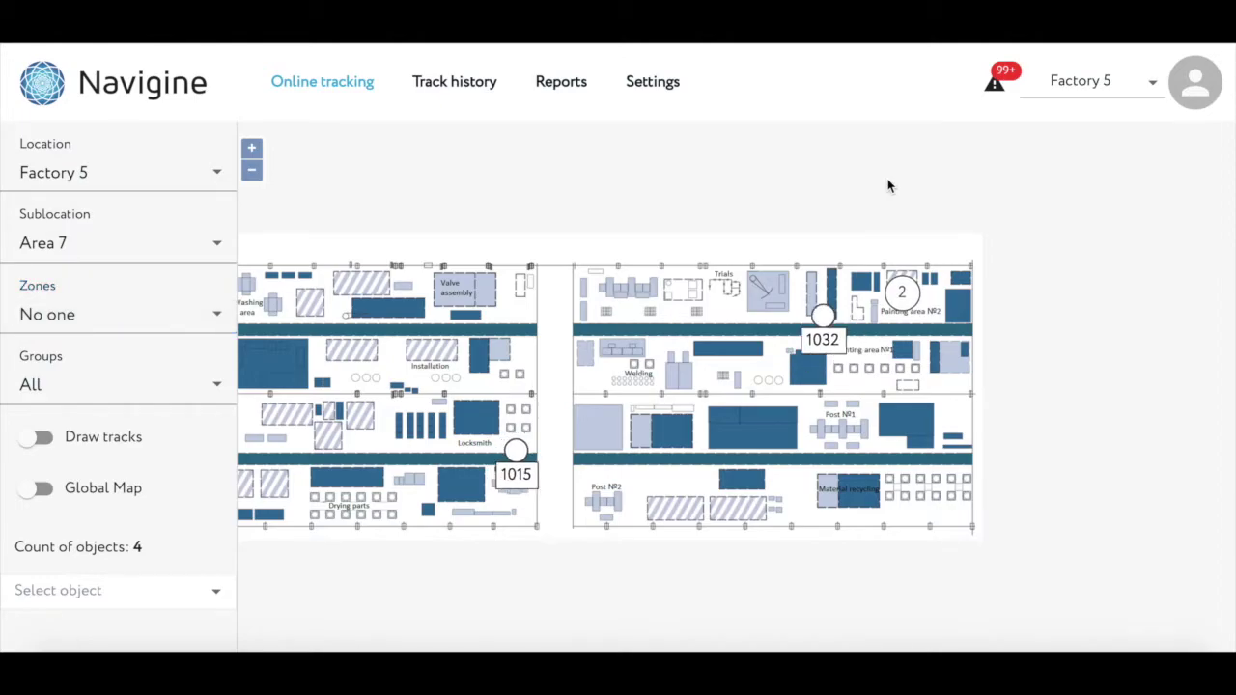
{"action": "left_click", "coordinate": [995, 82]}
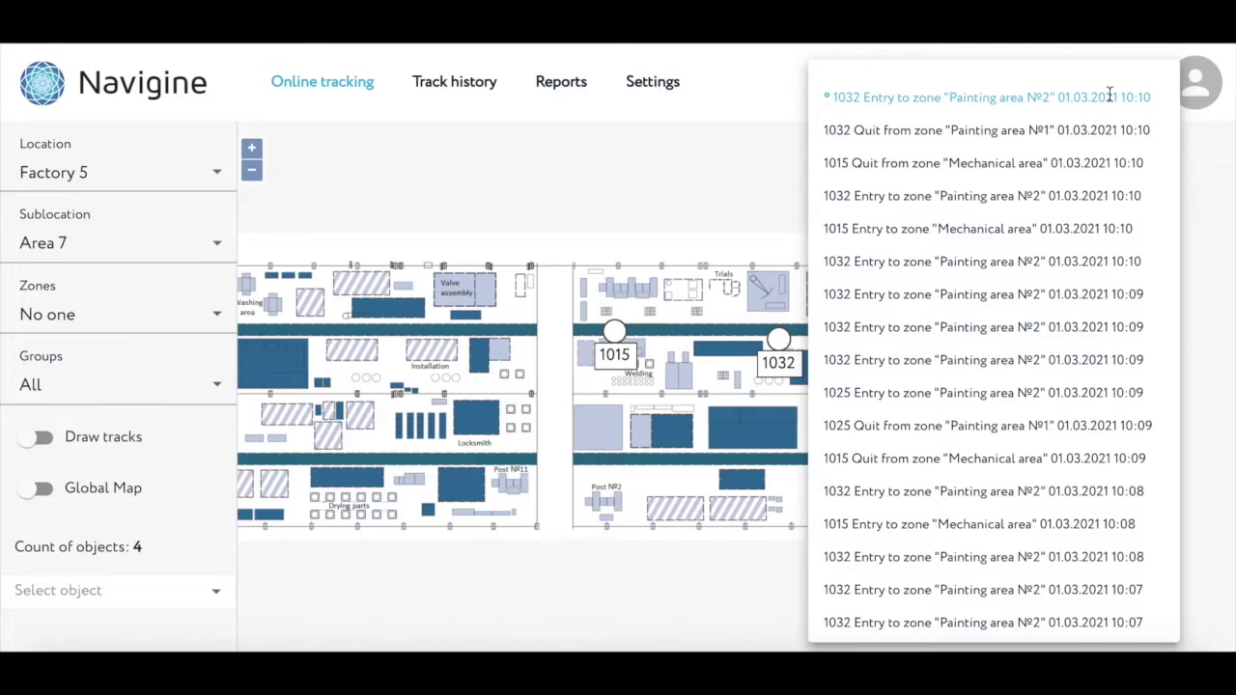
Mark the newest zone alert as read, close the alerts list, and go to Track history
{"action": "left_click", "coordinate": [1119, 95]}
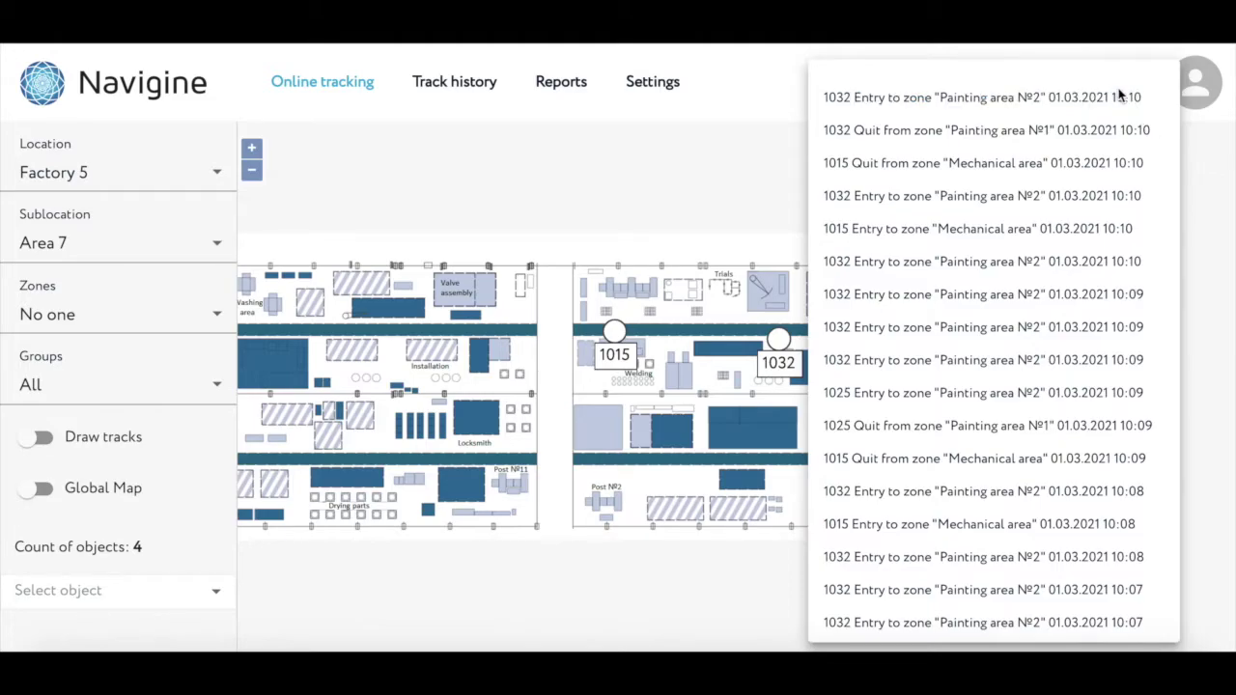
{"action": "left_click", "coordinate": [673, 186]}
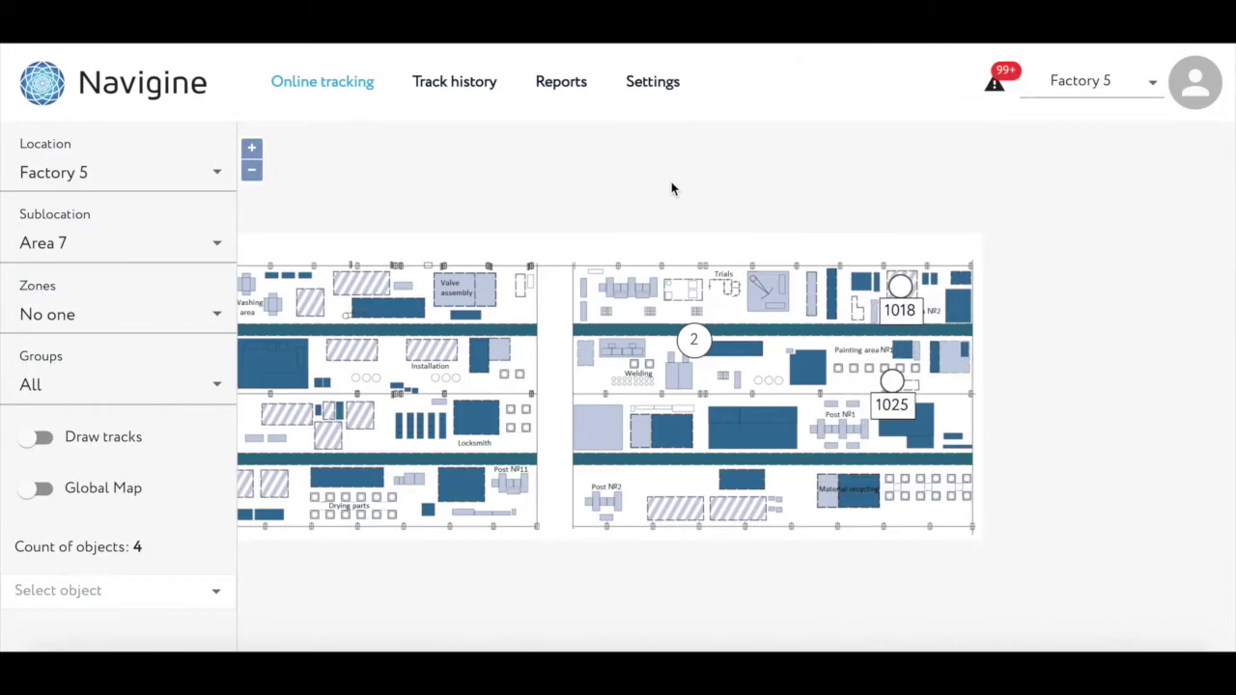
{"action": "left_click", "coordinate": [470, 91]}
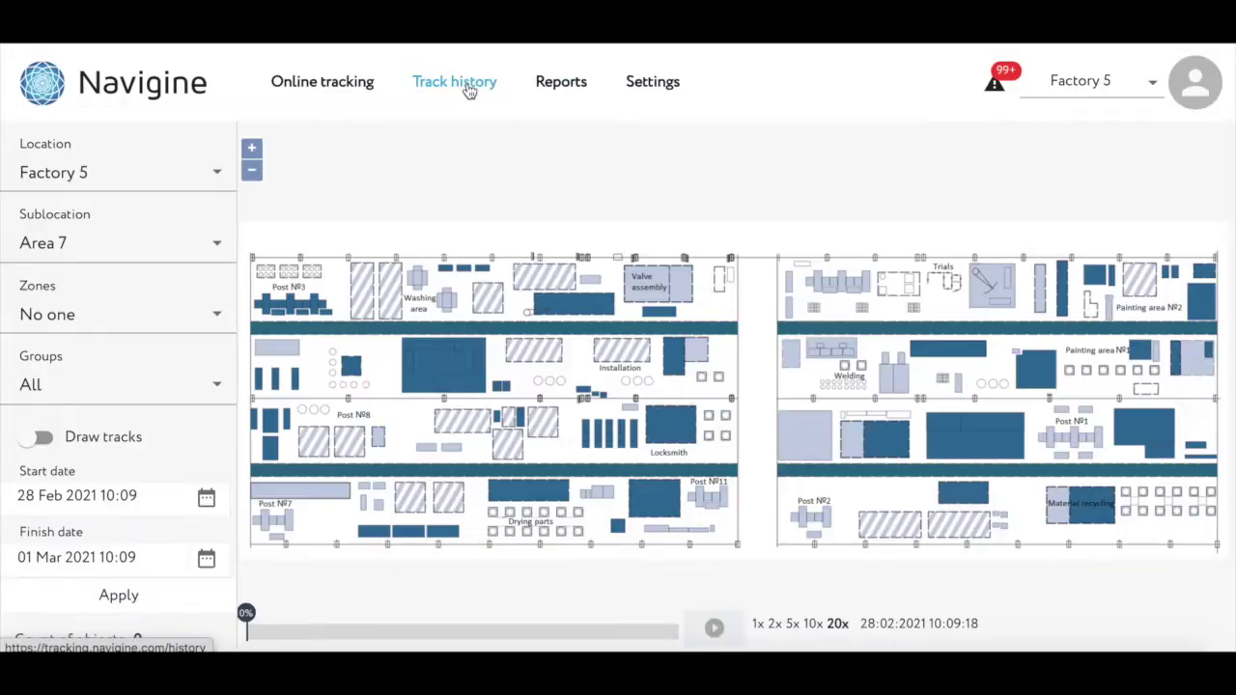
Set the track history finish time to 28 Feb 2021 15:14 and load the history
{"action": "left_click", "coordinate": [209, 558]}
{"action": "left_click", "coordinate": [485, 255]}
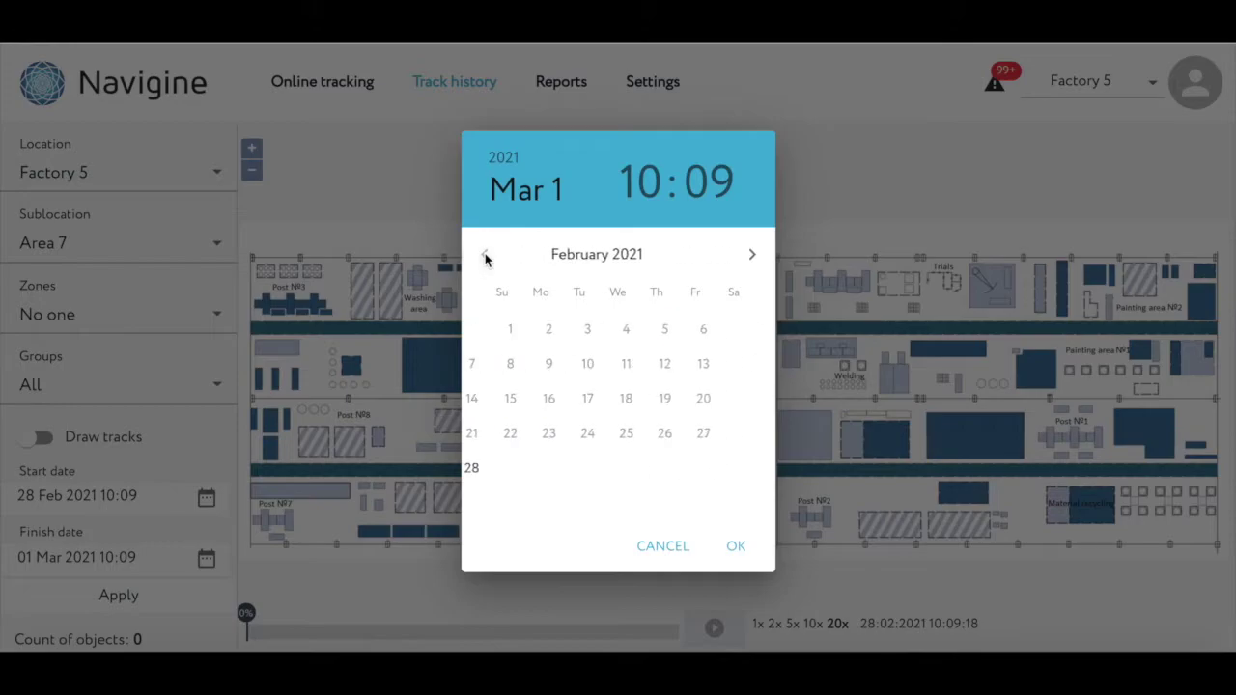
{"action": "left_click", "coordinate": [501, 468]}
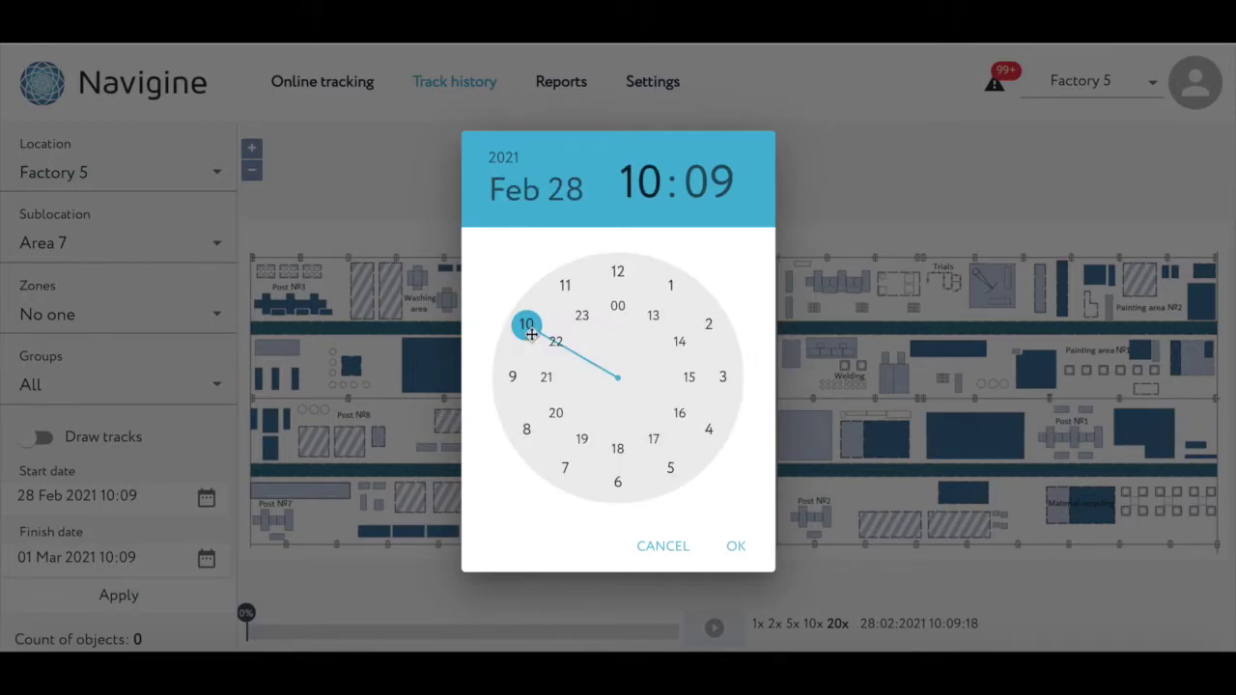
{"action": "left_click_drag", "start_coordinate": [526, 324], "coordinate": [686, 379]}
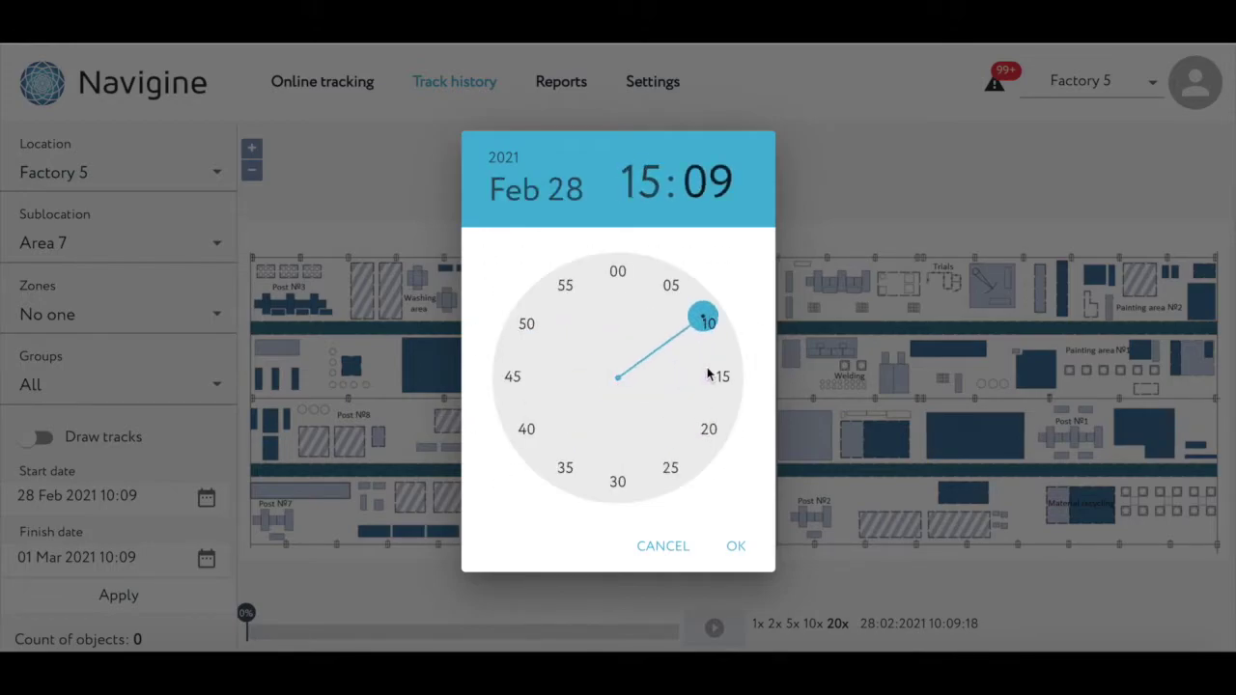
{"action": "left_click", "coordinate": [716, 353]}
{"action": "left_click_drag", "start_coordinate": [715, 354], "coordinate": [723, 363]}
{"action": "left_click", "coordinate": [736, 546]}
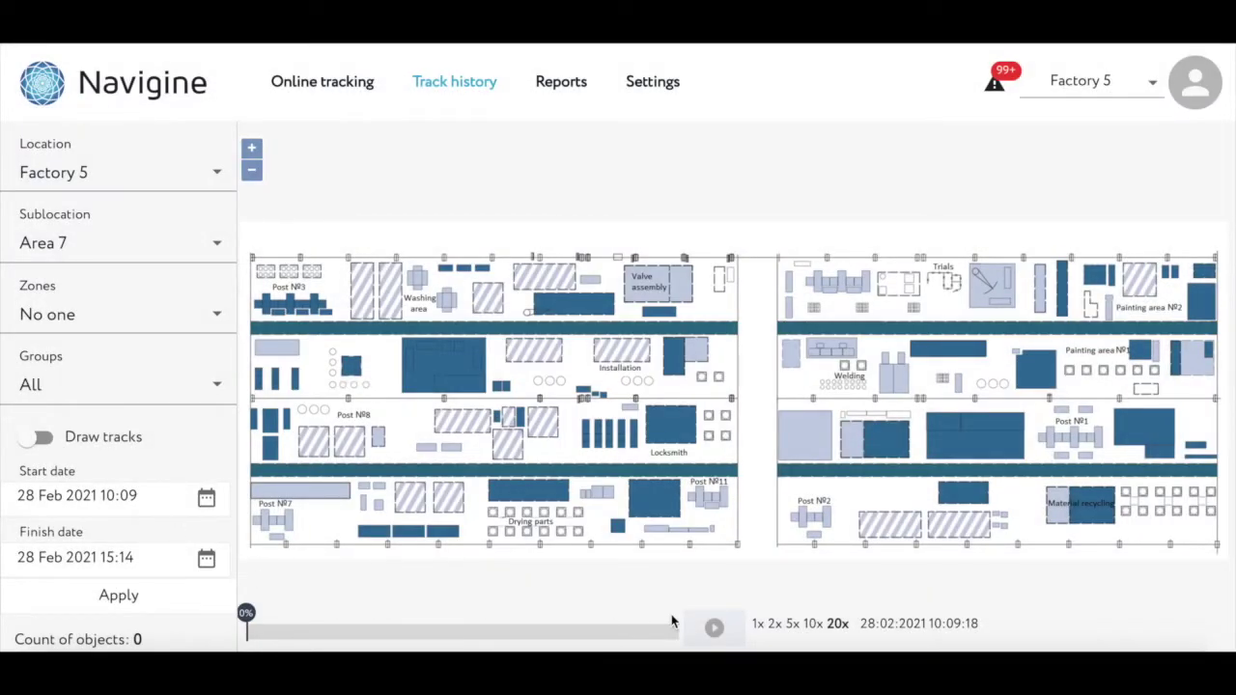
{"action": "left_click", "coordinate": [89, 599]}
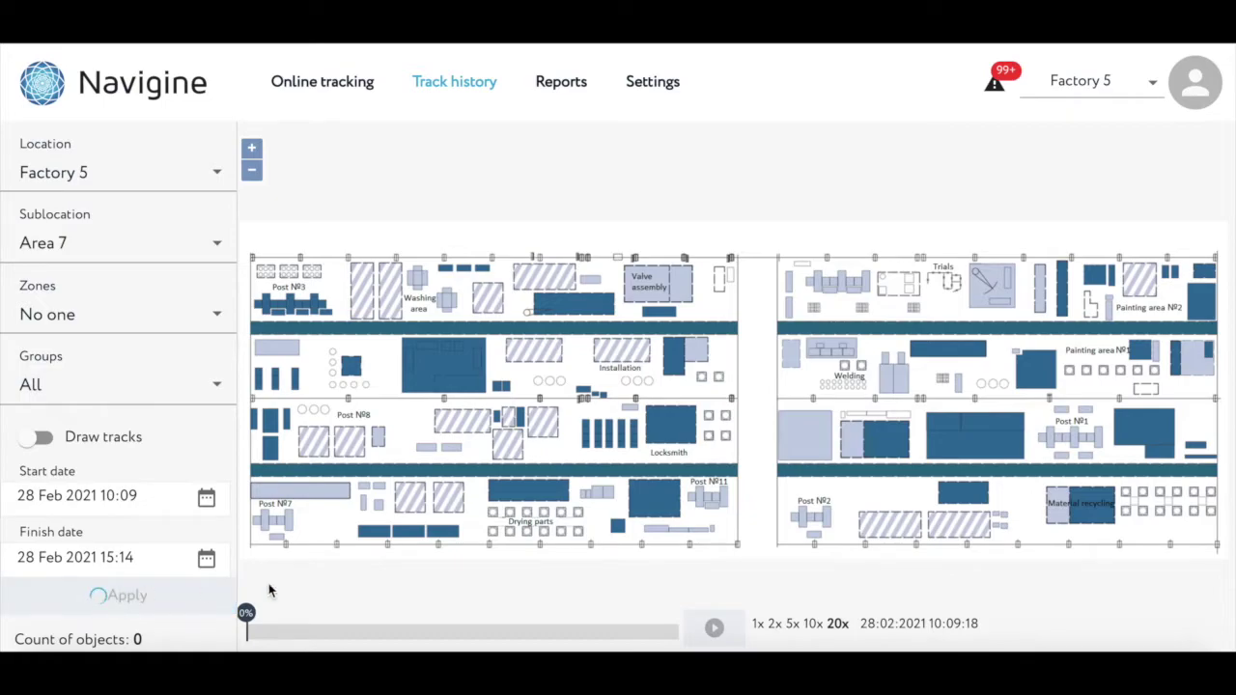
Replay the history with movement tracks shown, pausing at 10:11:35
{"action": "left_click", "coordinate": [714, 629]}
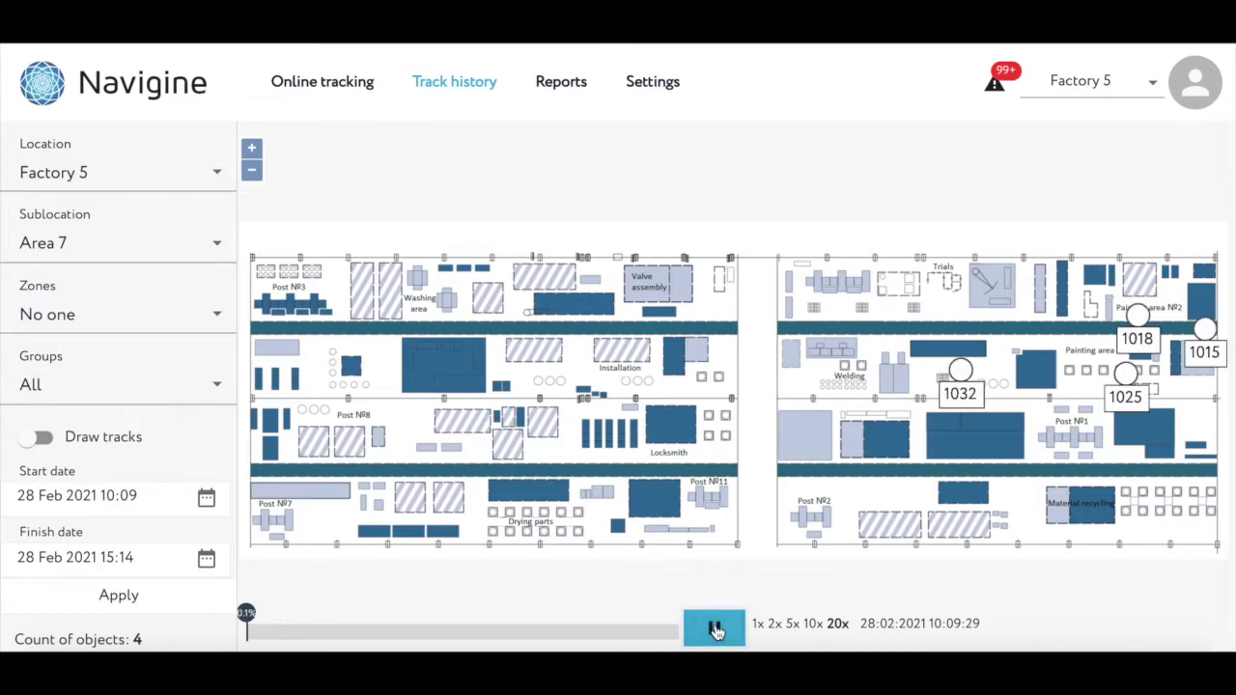
{"action": "left_click", "coordinate": [41, 440]}
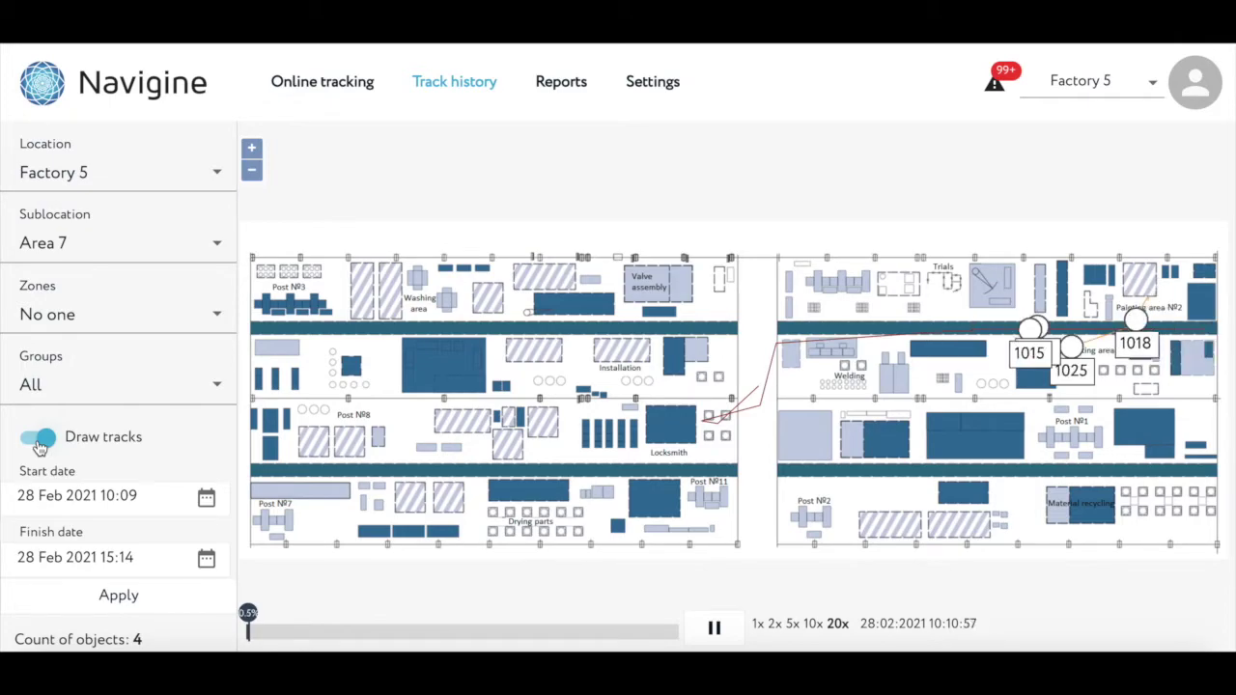
{"action": "left_click", "coordinate": [720, 633]}
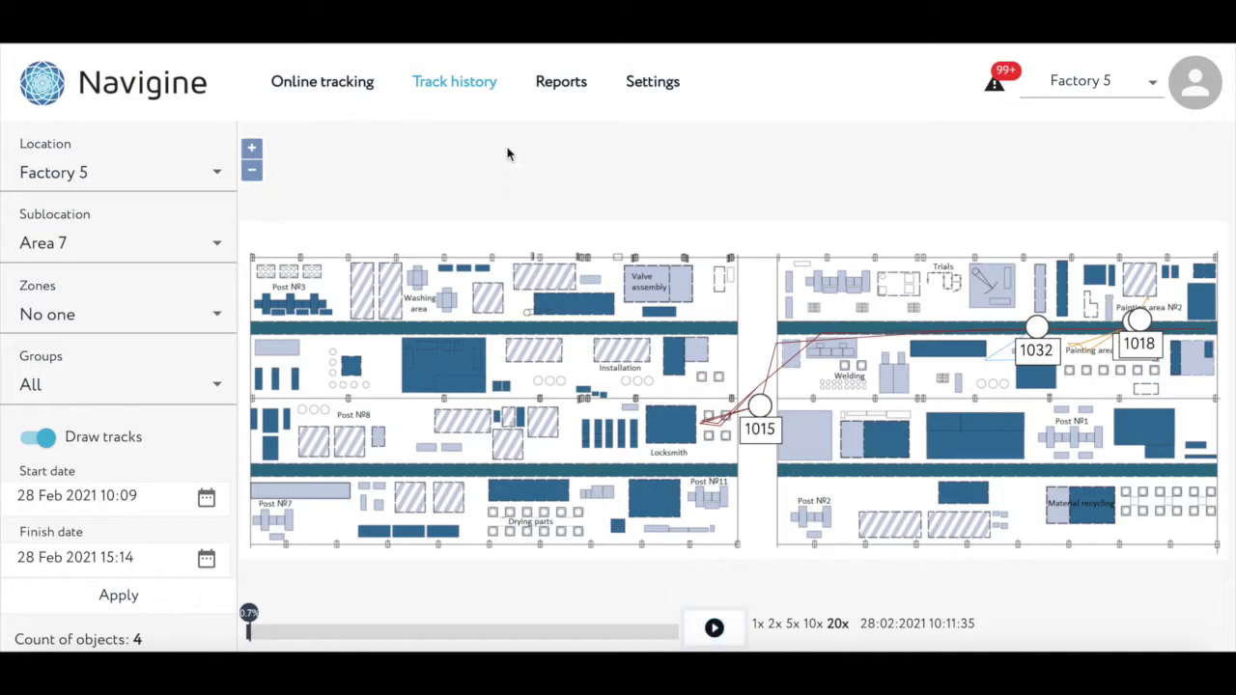
In Object reports, select object 1032
{"action": "left_click", "coordinate": [559, 85]}
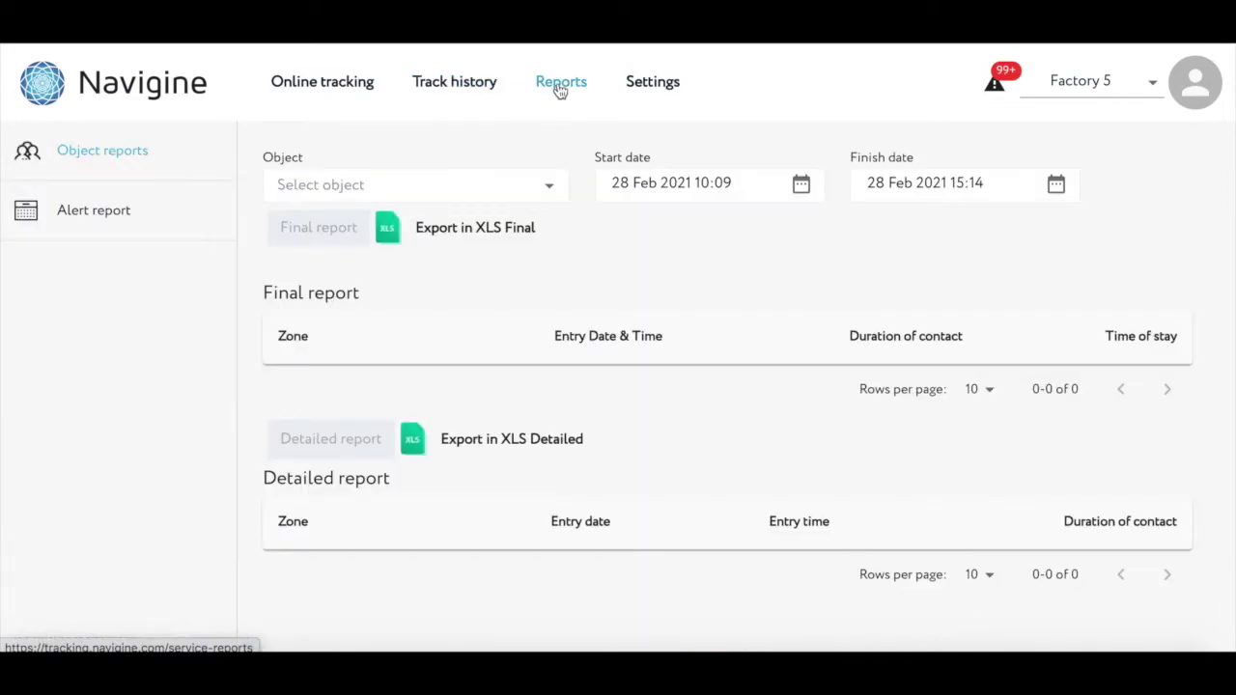
{"action": "left_click", "coordinate": [547, 192]}
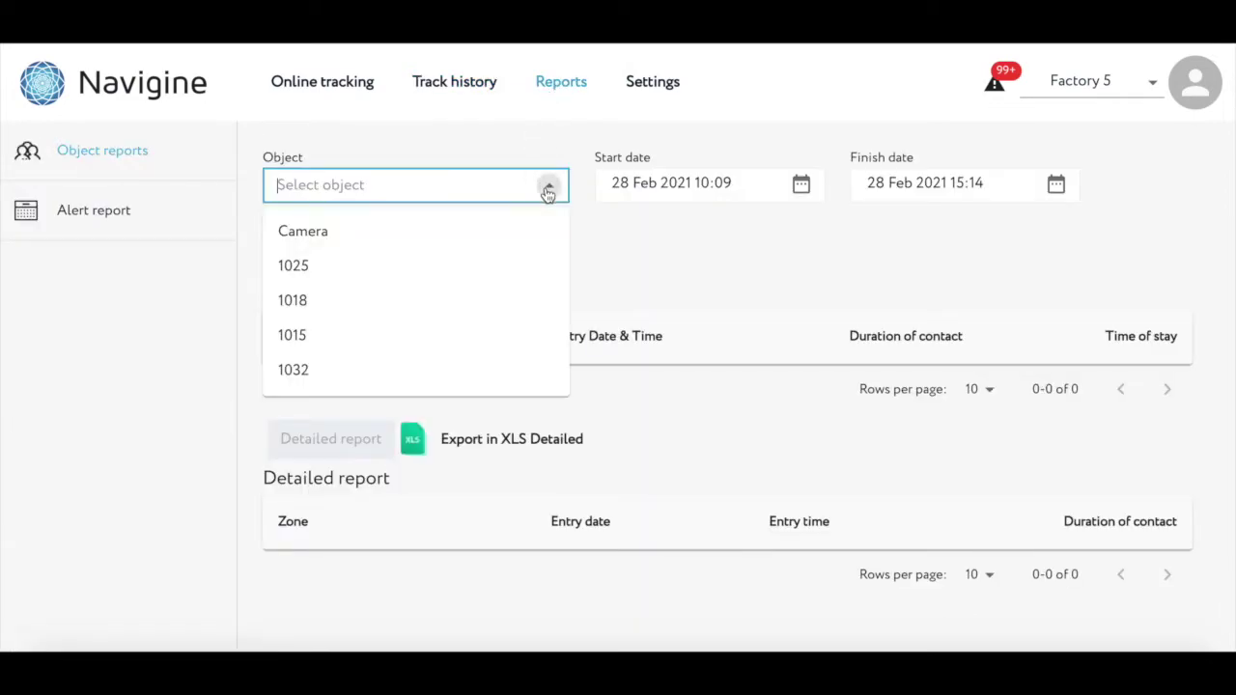
{"action": "left_click", "coordinate": [498, 158]}
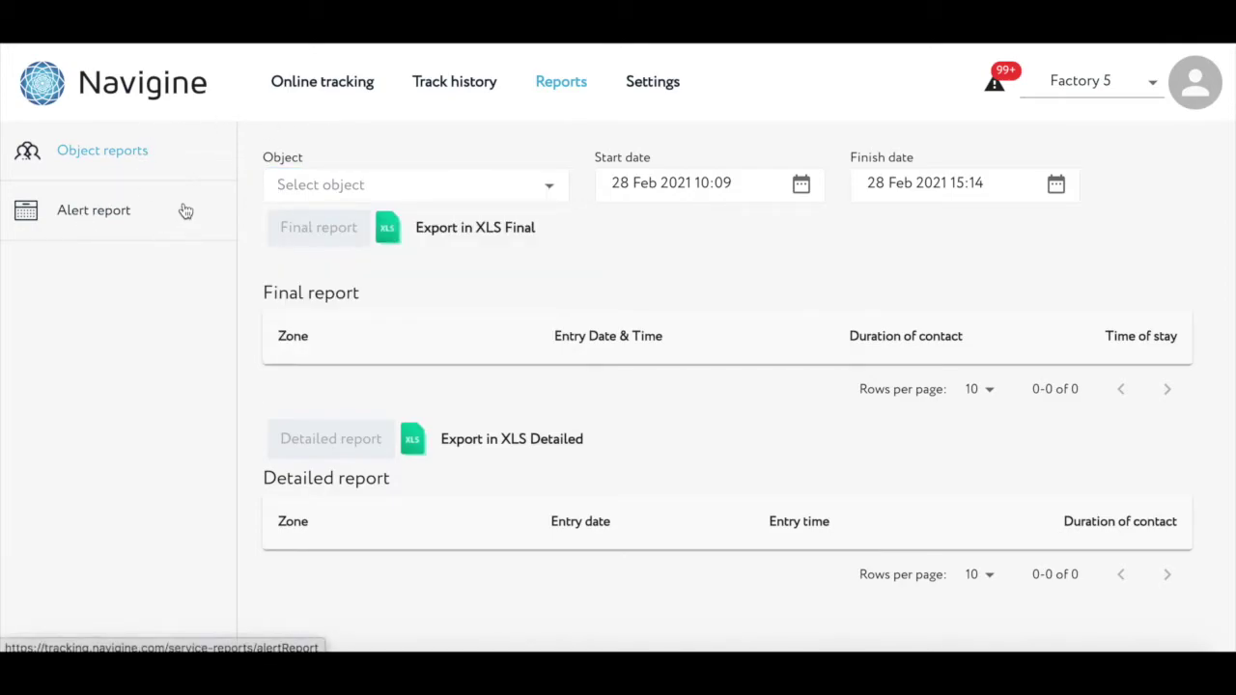
{"action": "left_click", "coordinate": [550, 188]}
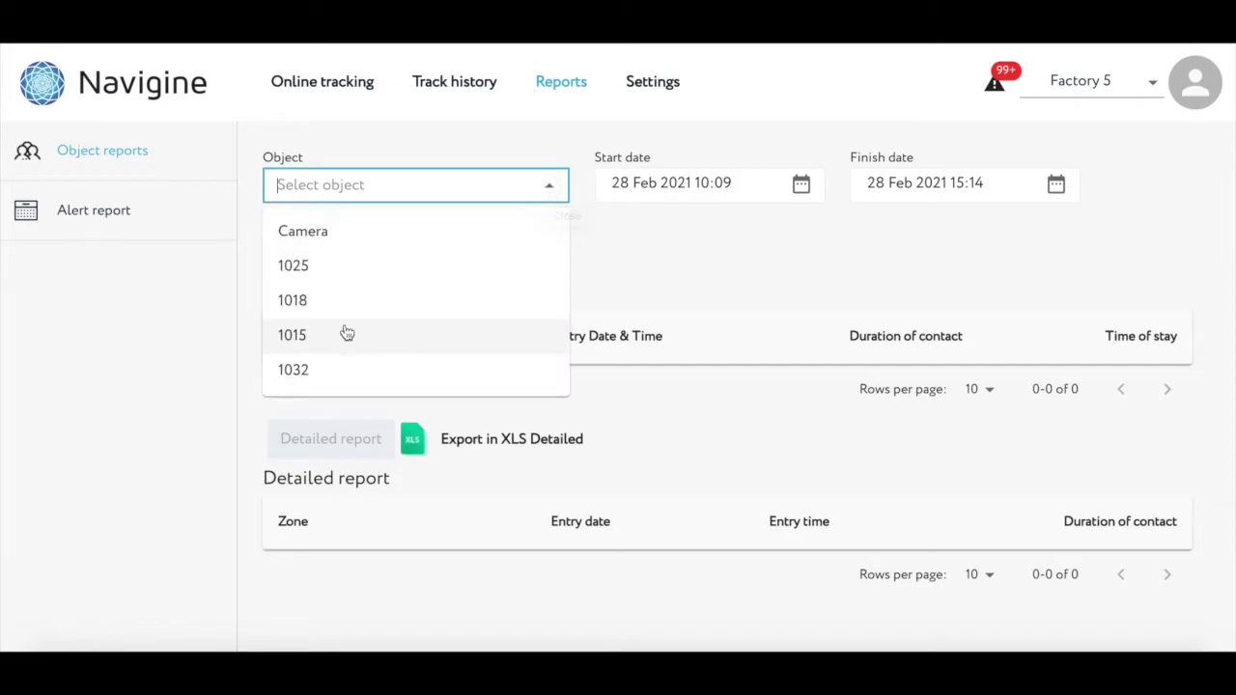
{"action": "left_click", "coordinate": [338, 369]}
Set the finish to 28 Feb 16:14 and generate object 1032's final report
{"action": "left_click", "coordinate": [1056, 188]}
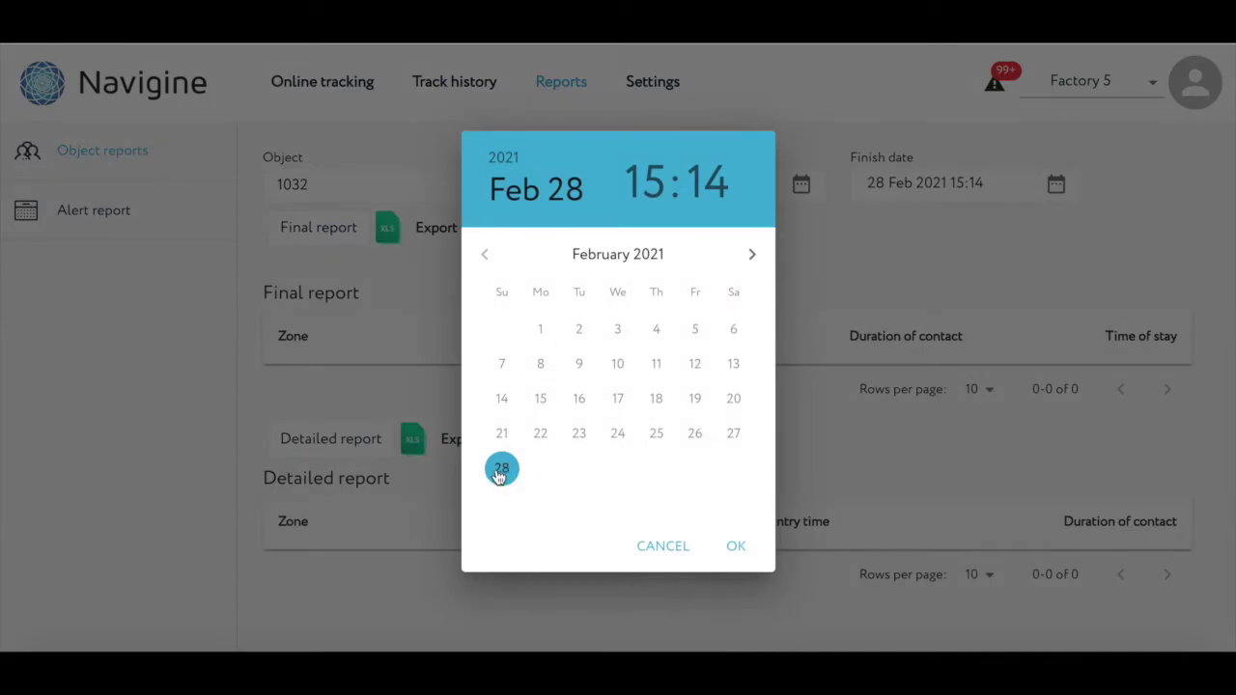
{"action": "left_click", "coordinate": [501, 471]}
{"action": "left_click", "coordinate": [681, 415]}
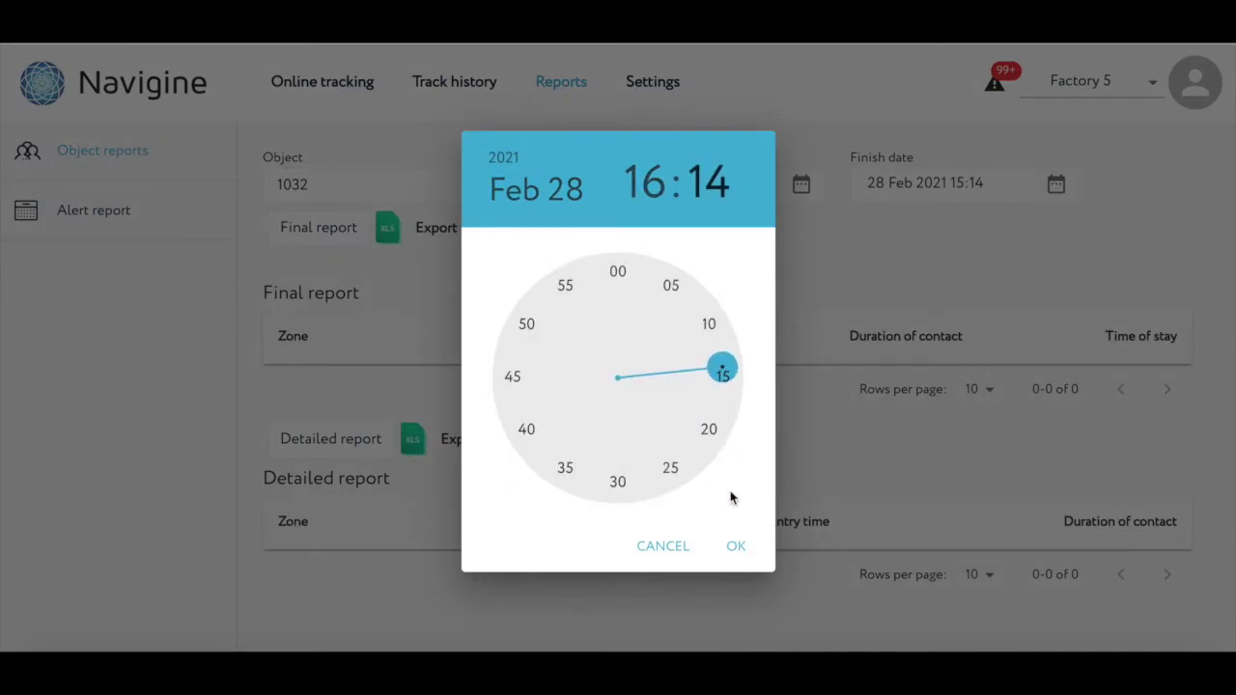
{"action": "left_click", "coordinate": [736, 545]}
{"action": "left_click", "coordinate": [323, 231]}
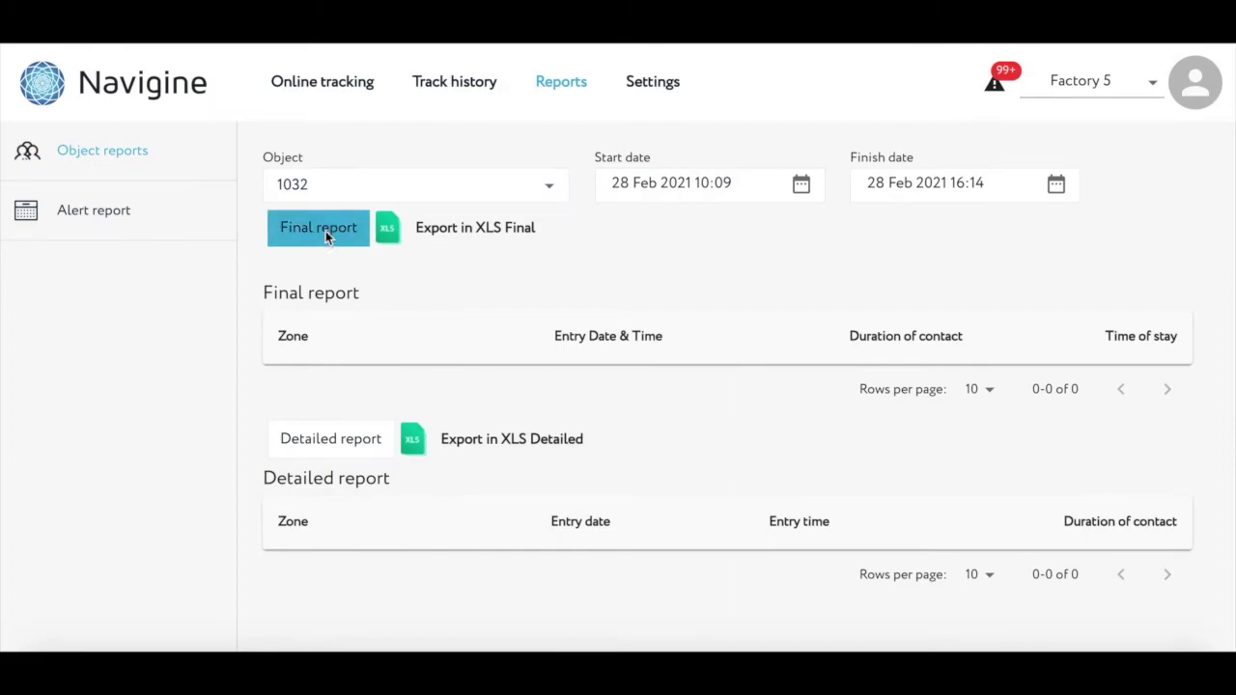
{"action": "left_click", "coordinate": [325, 232]}
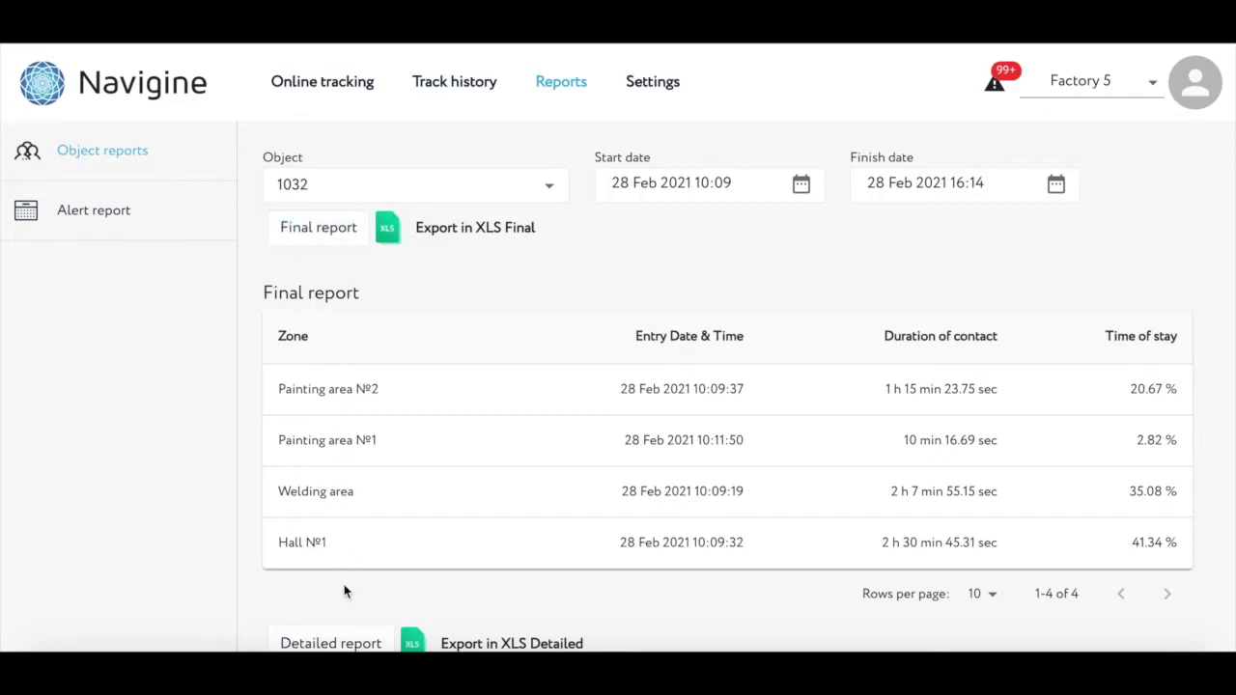
{"action": "scroll", "coordinate": [346, 591], "scroll_direction": "down", "scroll_amount": 3}
{"action": "scroll", "coordinate": [343, 591], "scroll_direction": "up", "scroll_amount": 3}
{"action": "left_click", "coordinate": [120, 218]}
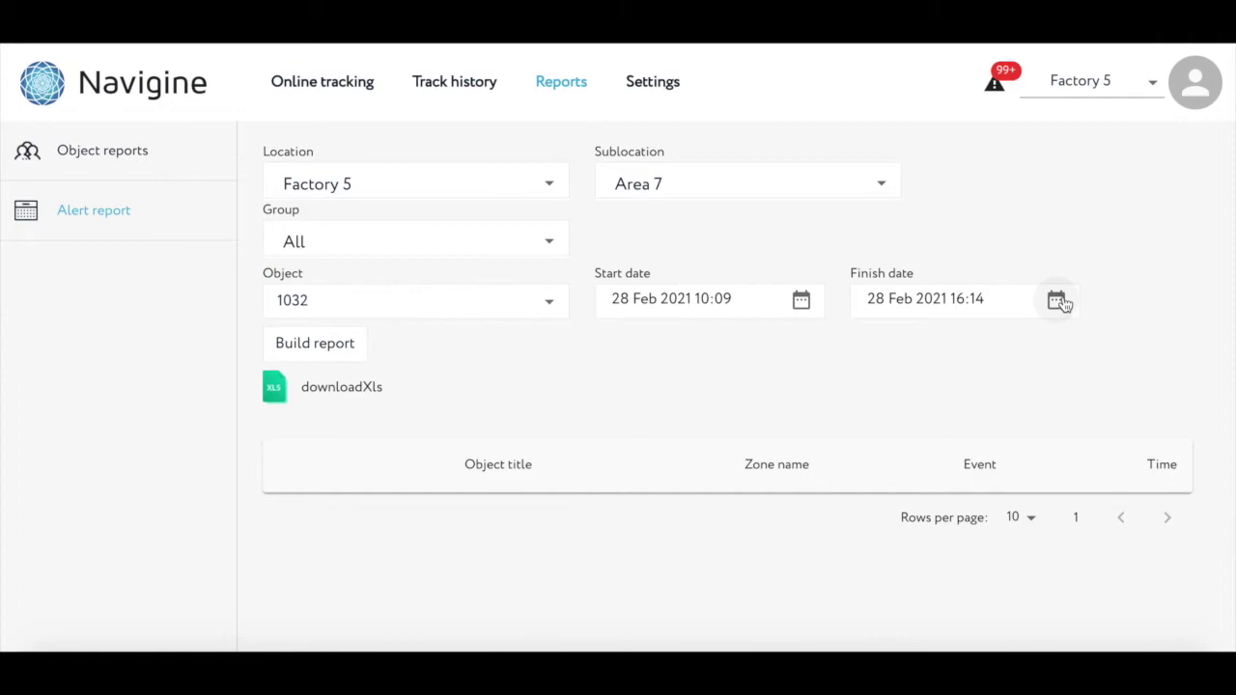
Build object 1032's alert report and scroll through its zone entry and exit events
{"action": "left_click", "coordinate": [337, 353]}
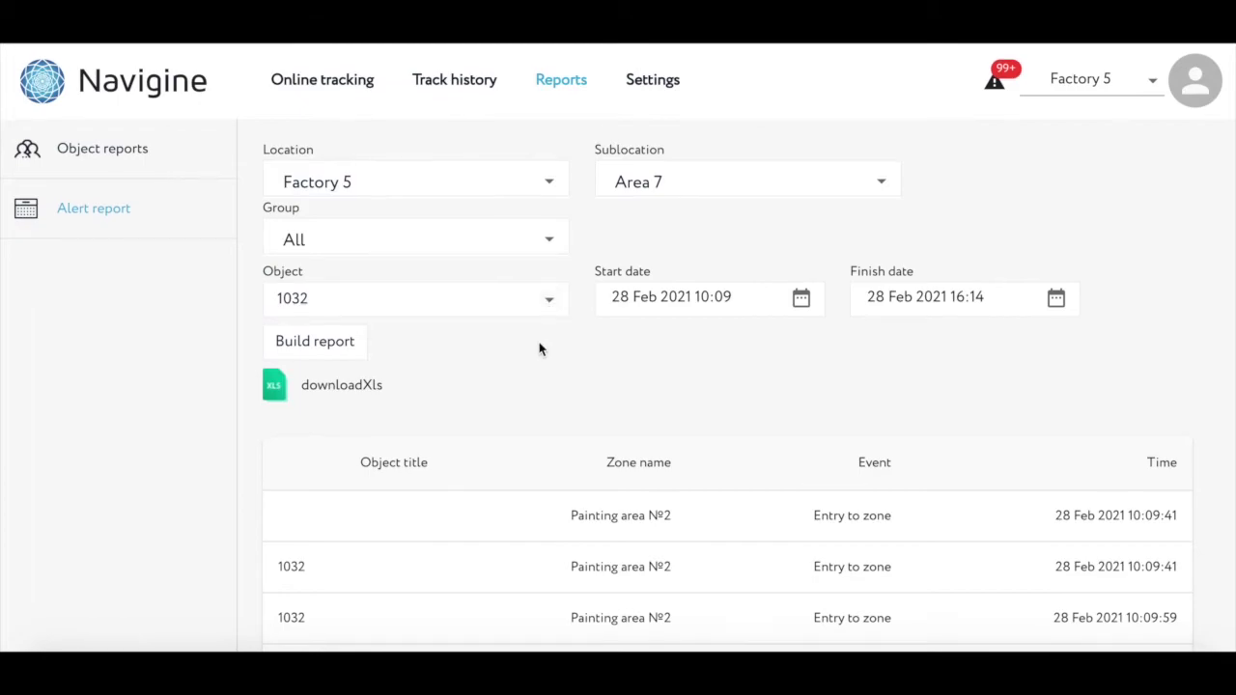
{"action": "scroll", "coordinate": [516, 450], "scroll_direction": "down", "scroll_amount": 3}
{"action": "scroll", "coordinate": [515, 450], "scroll_direction": "down", "scroll_amount": 2}
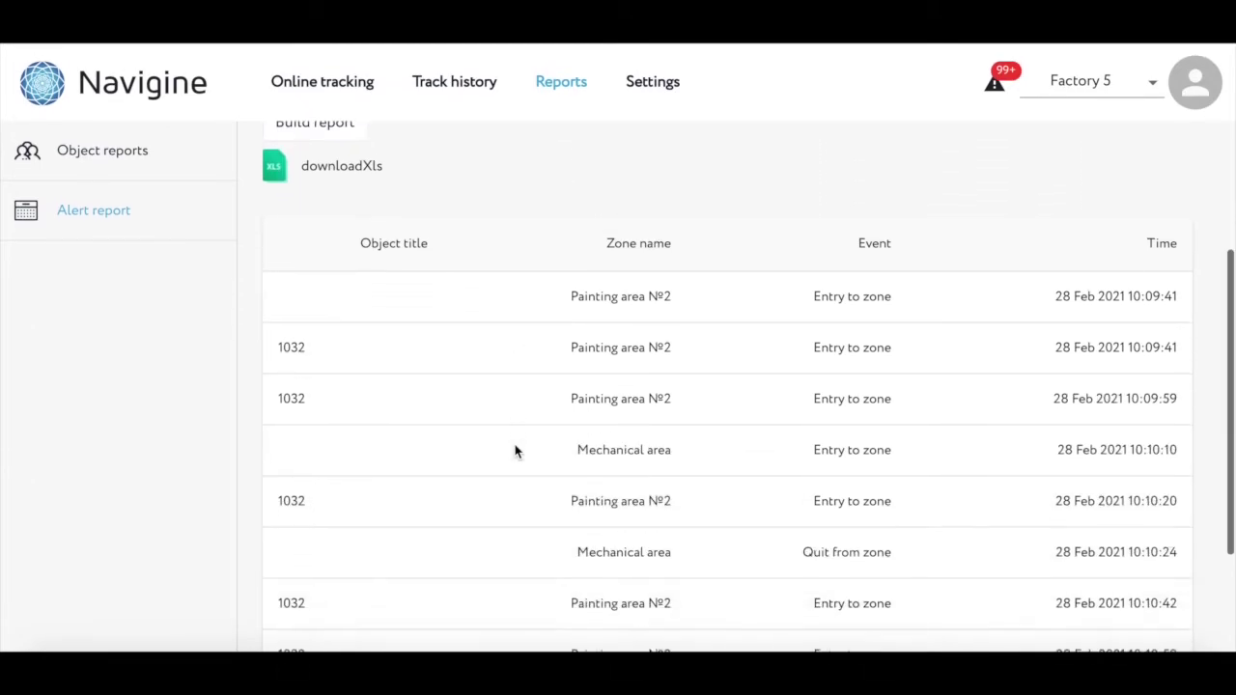
{"action": "scroll", "coordinate": [514, 452], "scroll_direction": "down", "scroll_amount": 3}
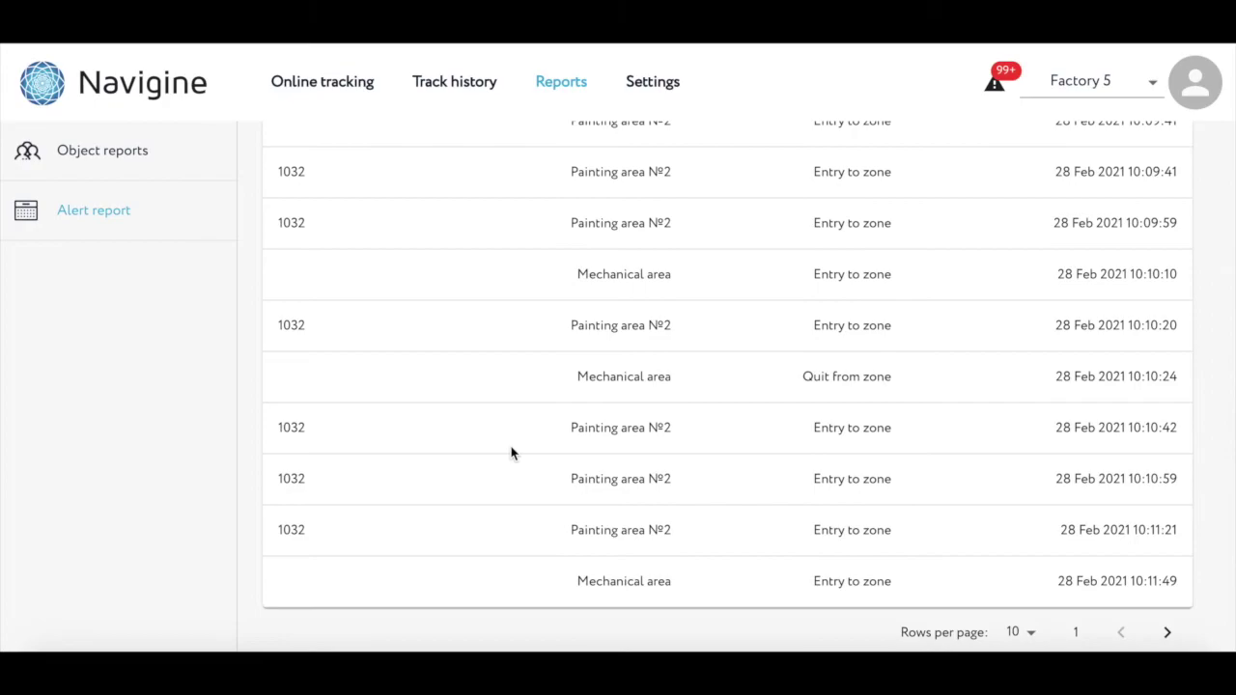
{"action": "scroll", "coordinate": [511, 454], "scroll_direction": "up", "scroll_amount": 2}
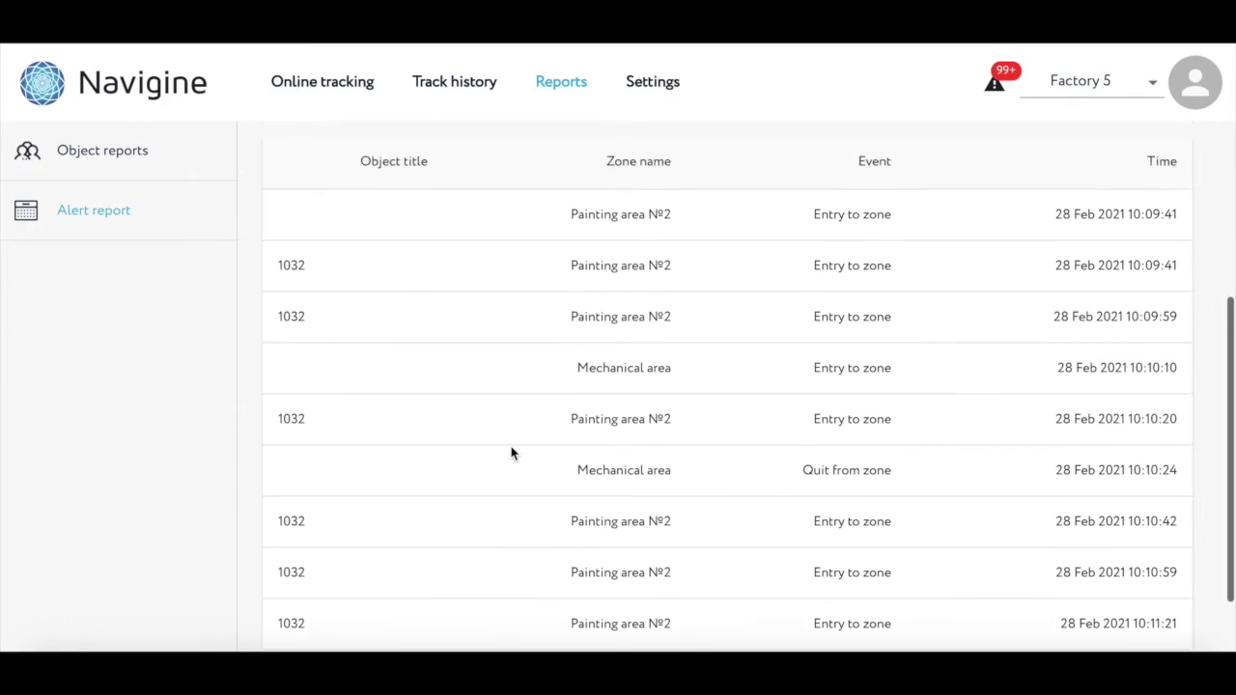
{"action": "scroll", "coordinate": [512, 454], "scroll_direction": "up", "scroll_amount": 4}
{"action": "scroll", "coordinate": [512, 454], "scroll_direction": "up", "scroll_amount": 2}
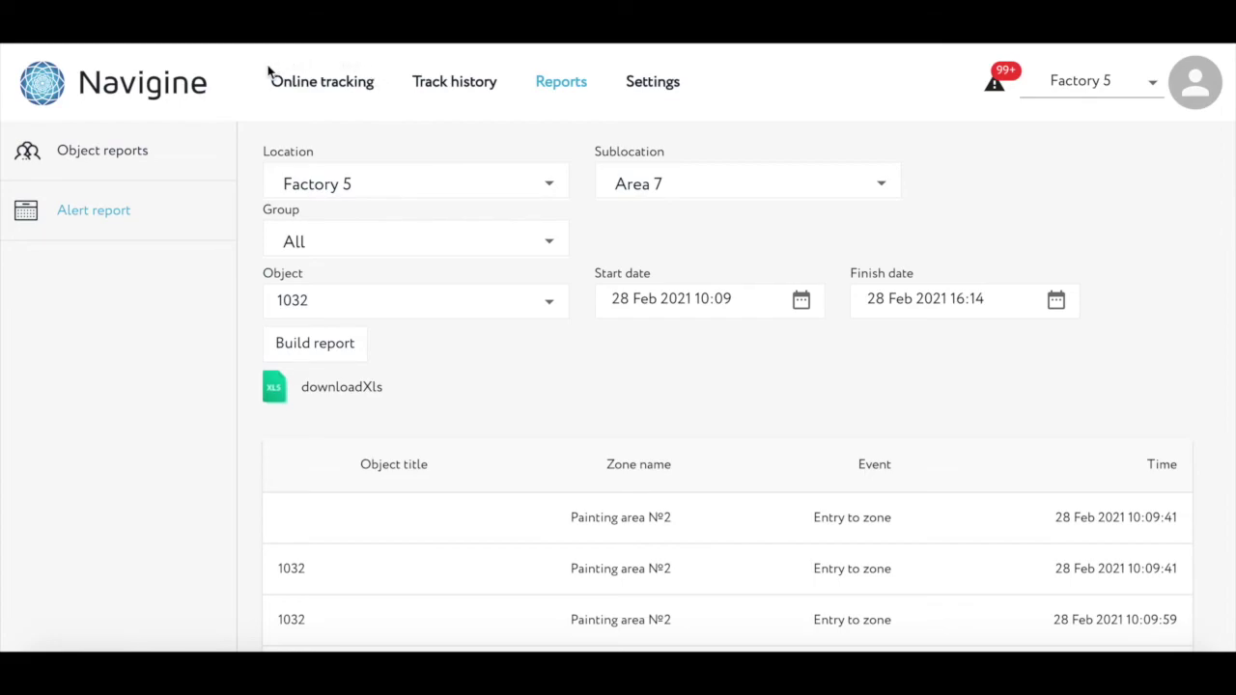
Pass through Online tracking and Track history, then return to object 1032's final report
{"action": "left_click", "coordinate": [337, 91]}
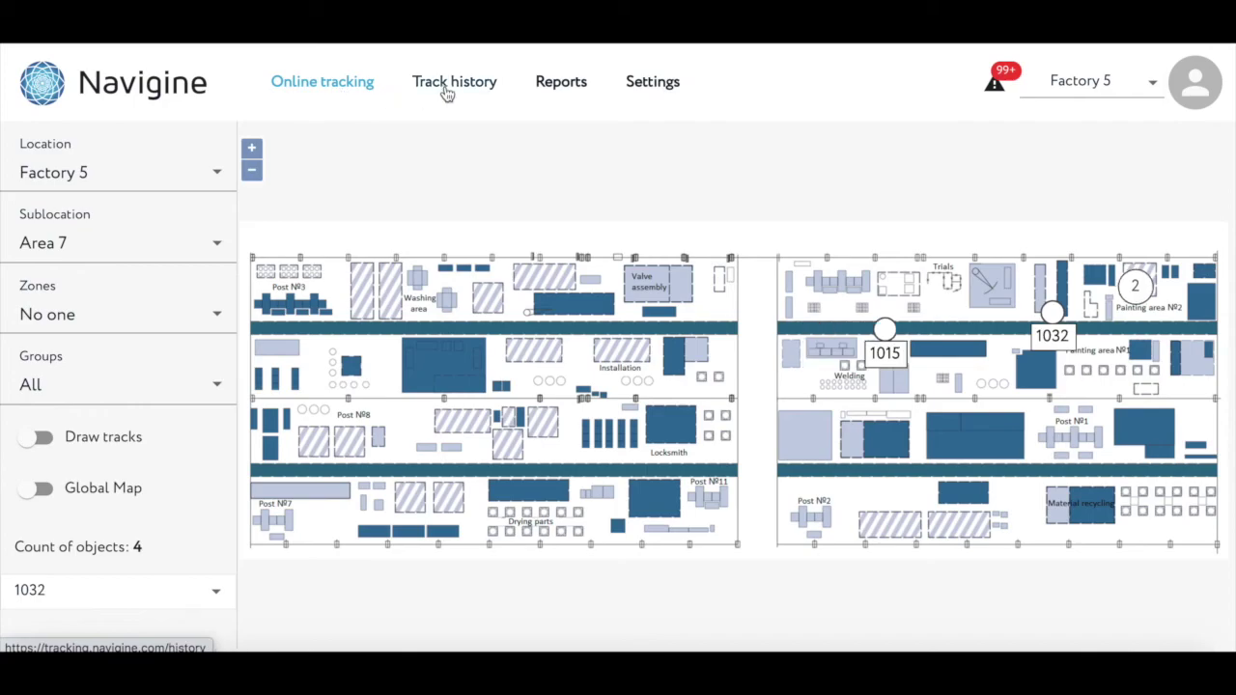
{"action": "left_click", "coordinate": [447, 92]}
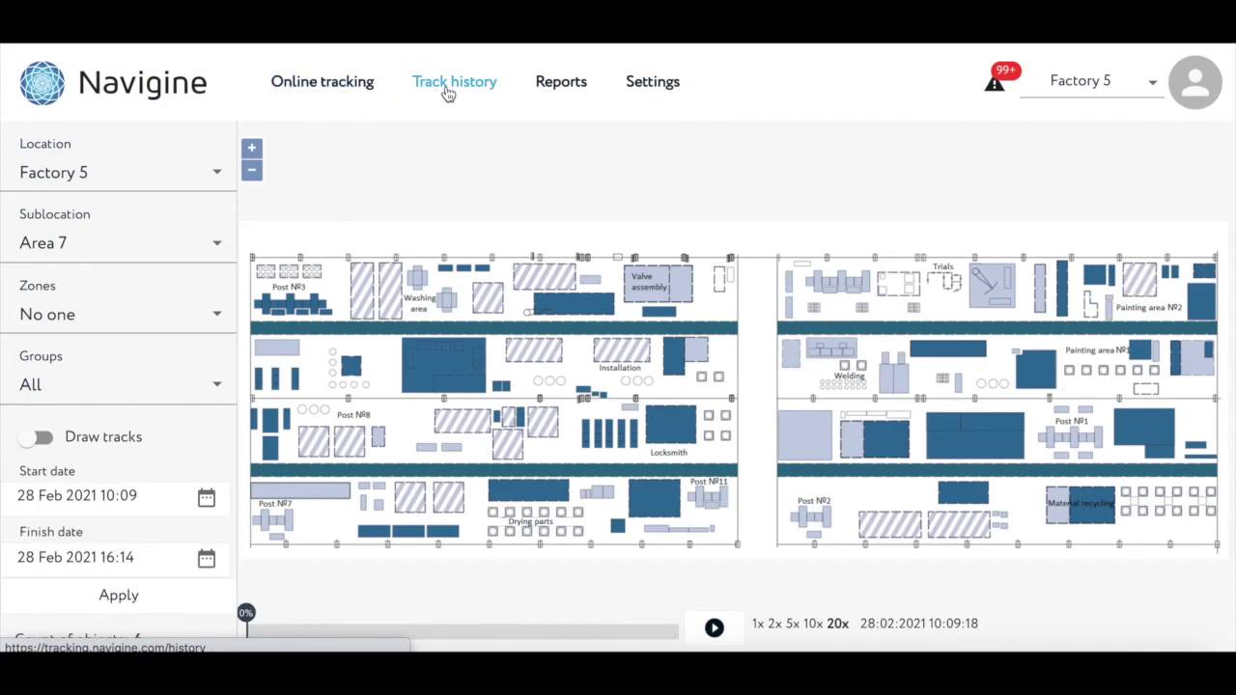
{"action": "left_click", "coordinate": [569, 89]}
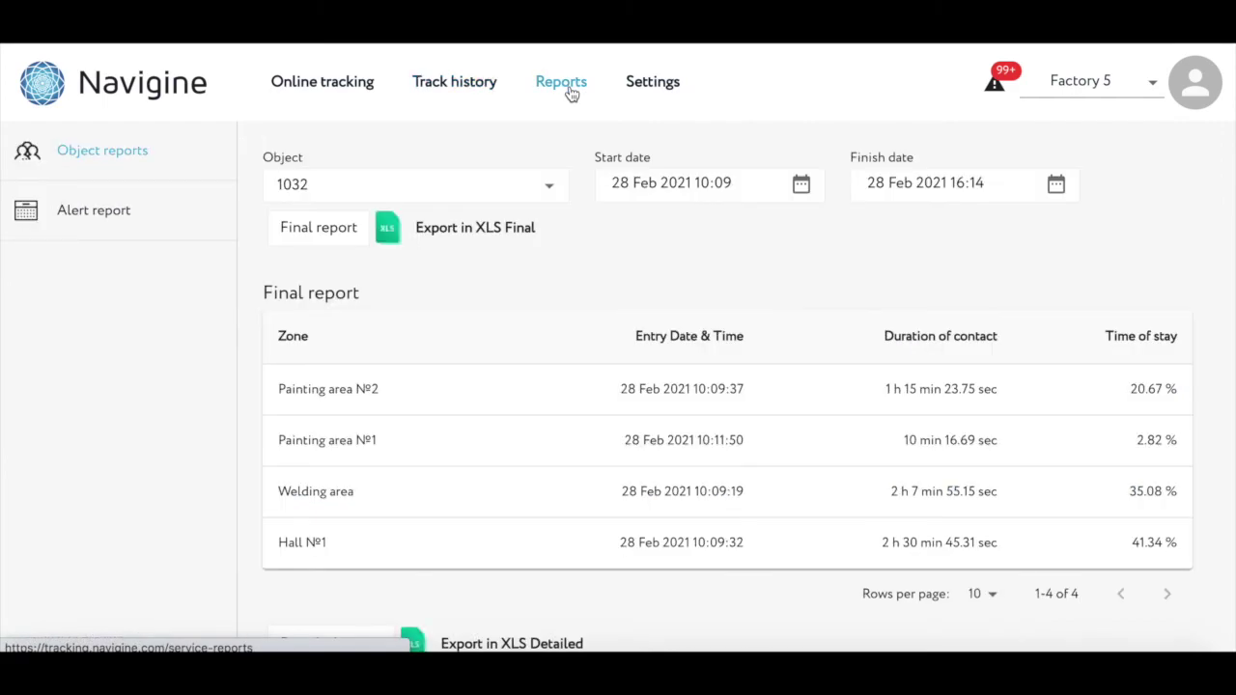